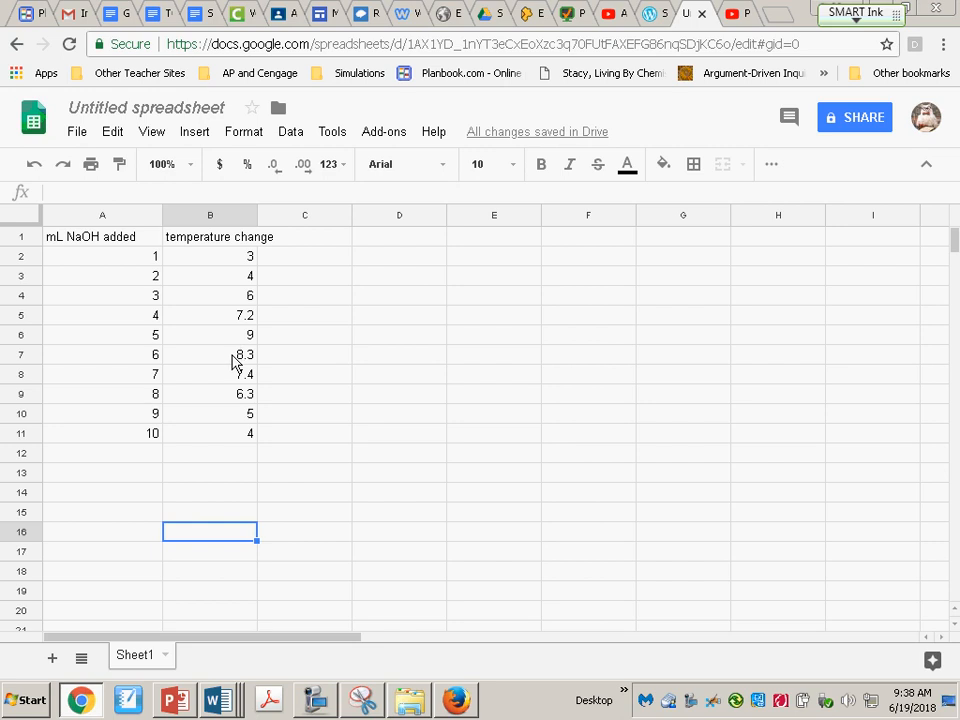
Step: Move the temperature values in B7:B11 into column C, starting at C7
left_click_drag(229, 364, 250, 443)
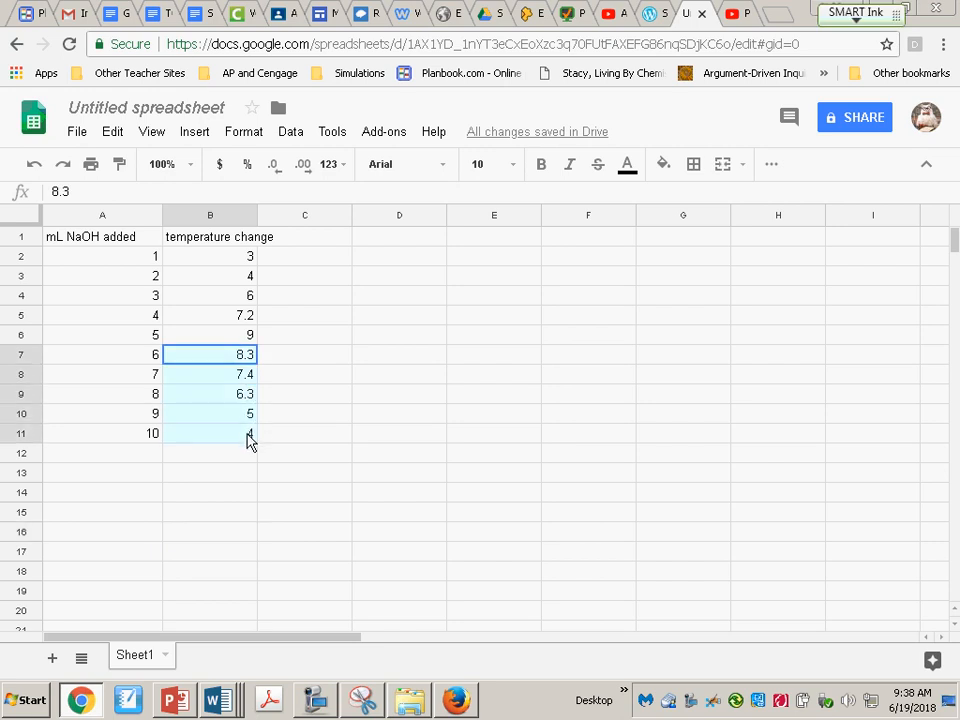
right_click(227, 369)
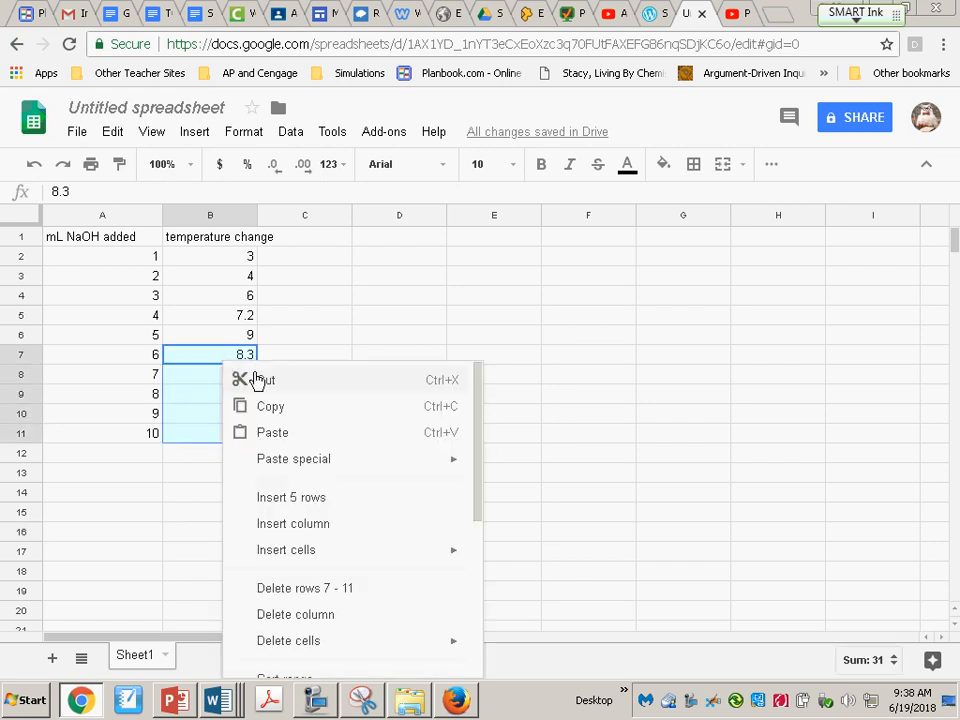
left_click(255, 379)
left_click(287, 361)
right_click(287, 361)
left_click(345, 424)
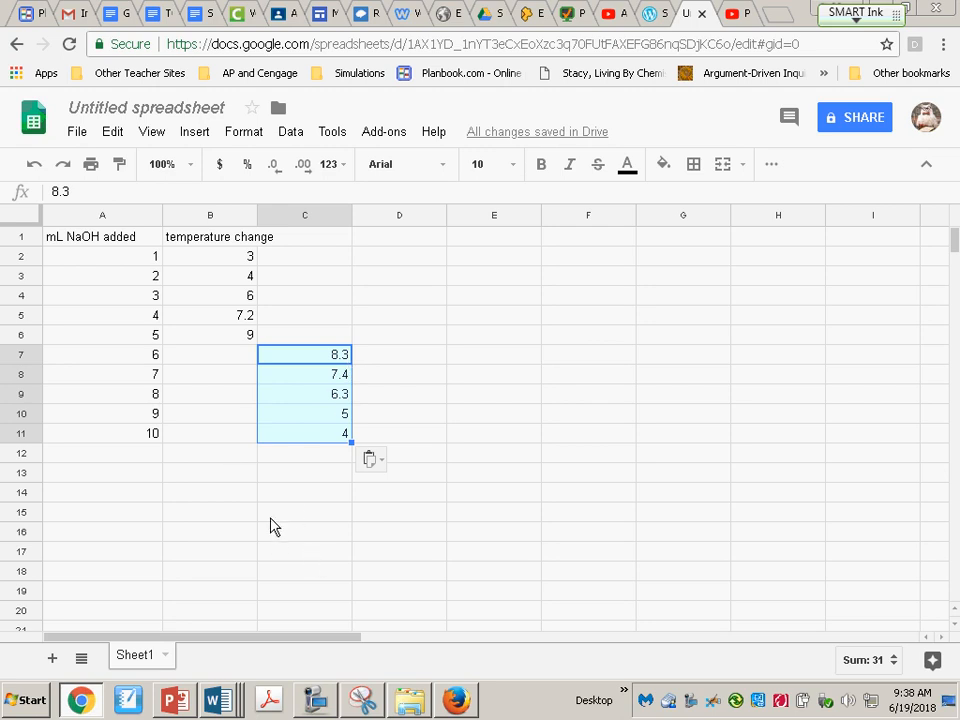
left_click(249, 476)
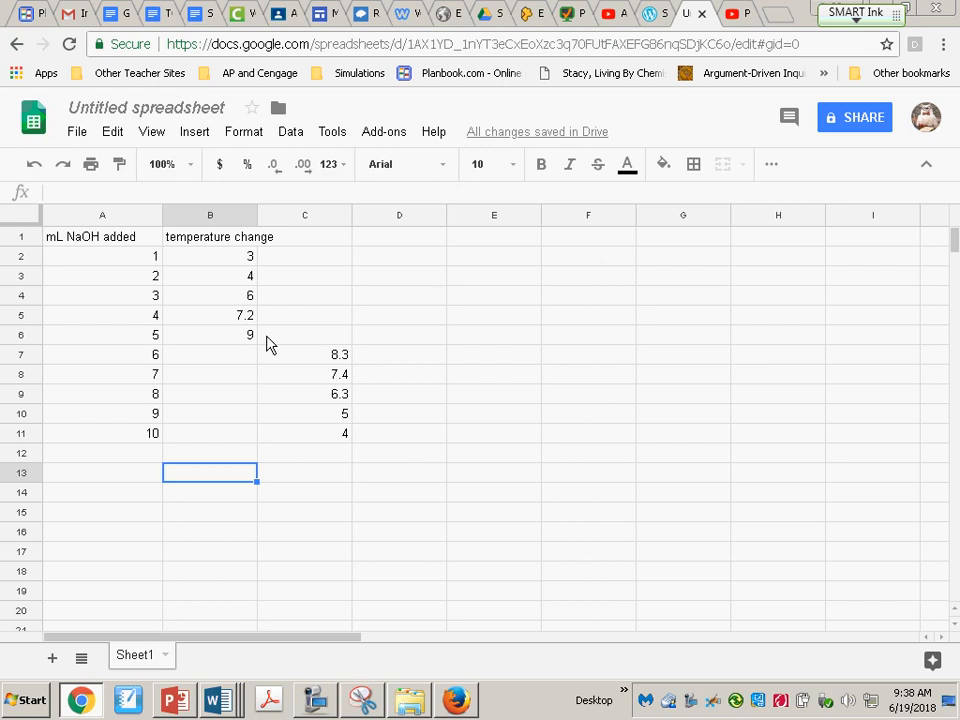
Step: Insert a chart of the data in A2:C11 and set its type to Scatter chart
left_click_drag(110, 262, 326, 437)
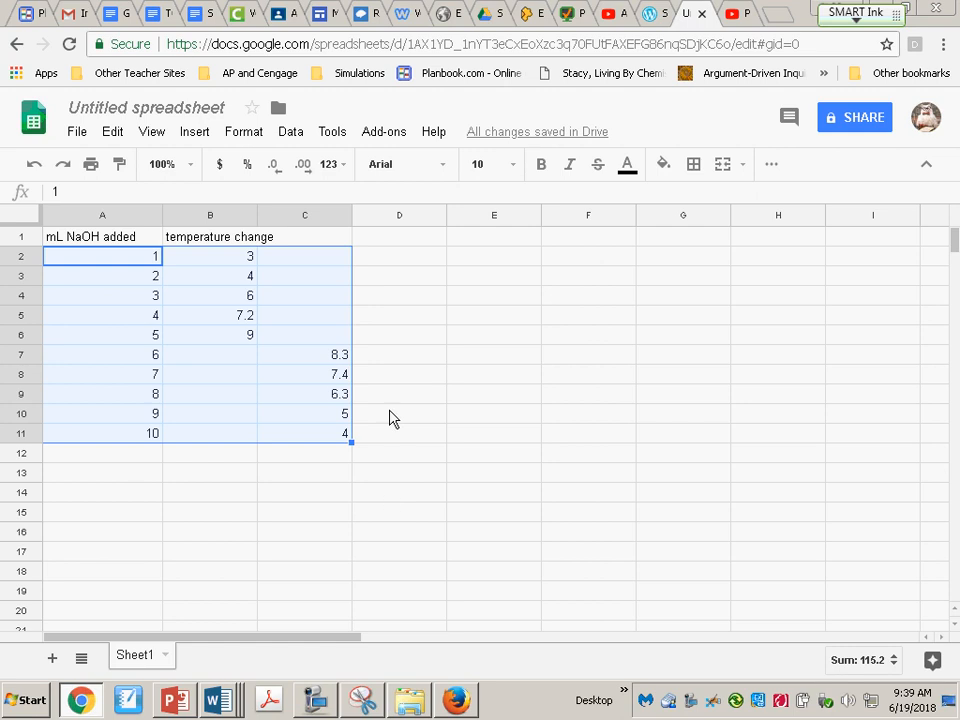
left_click(210, 137)
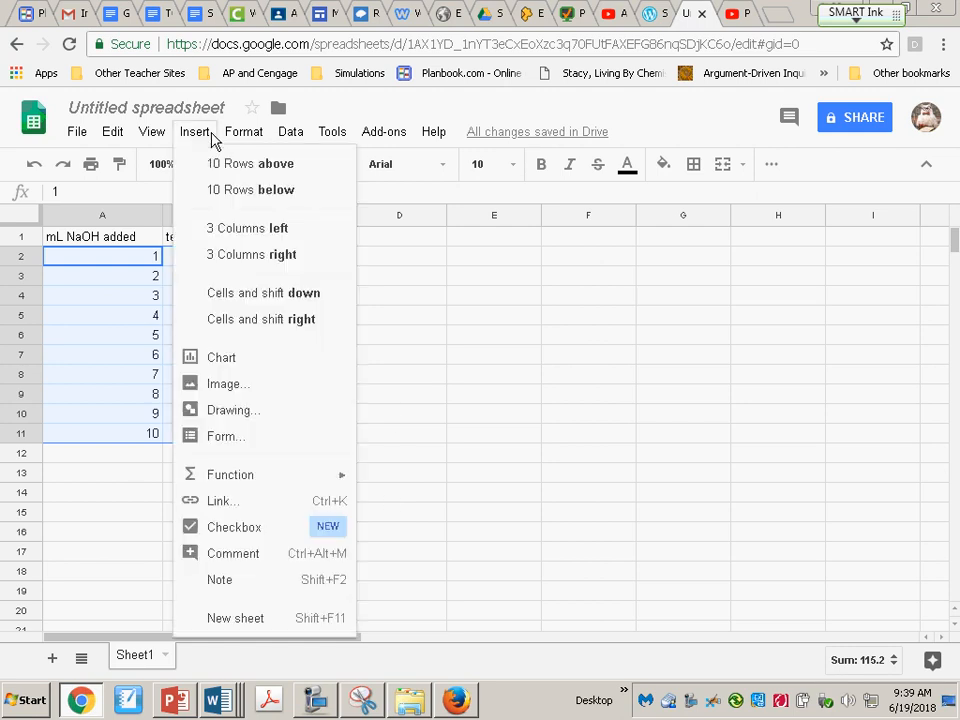
left_click(257, 366)
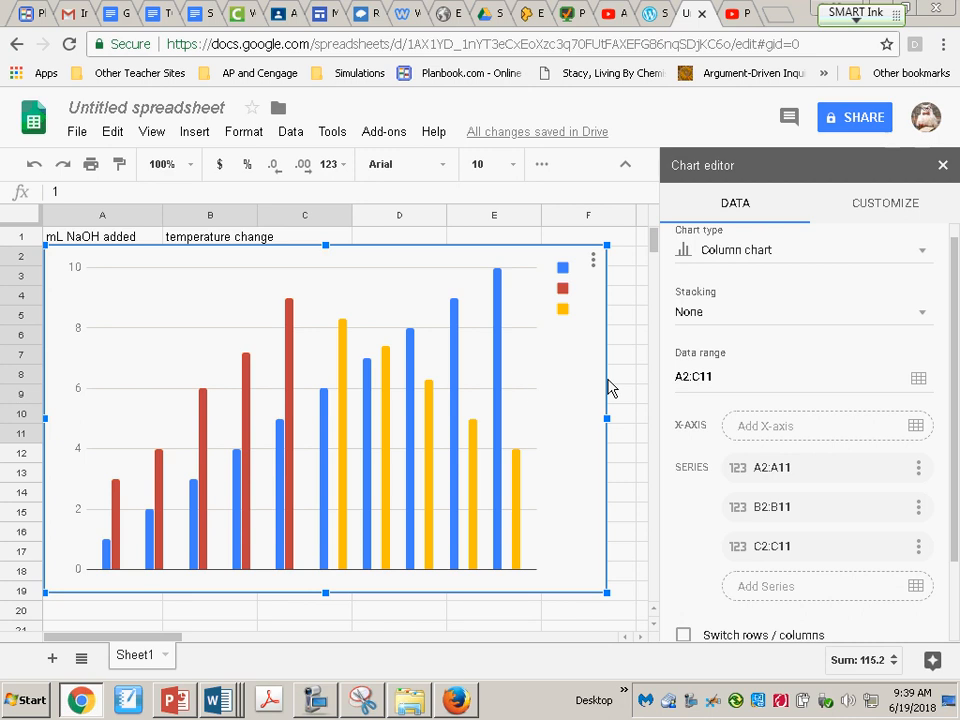
left_click(781, 257)
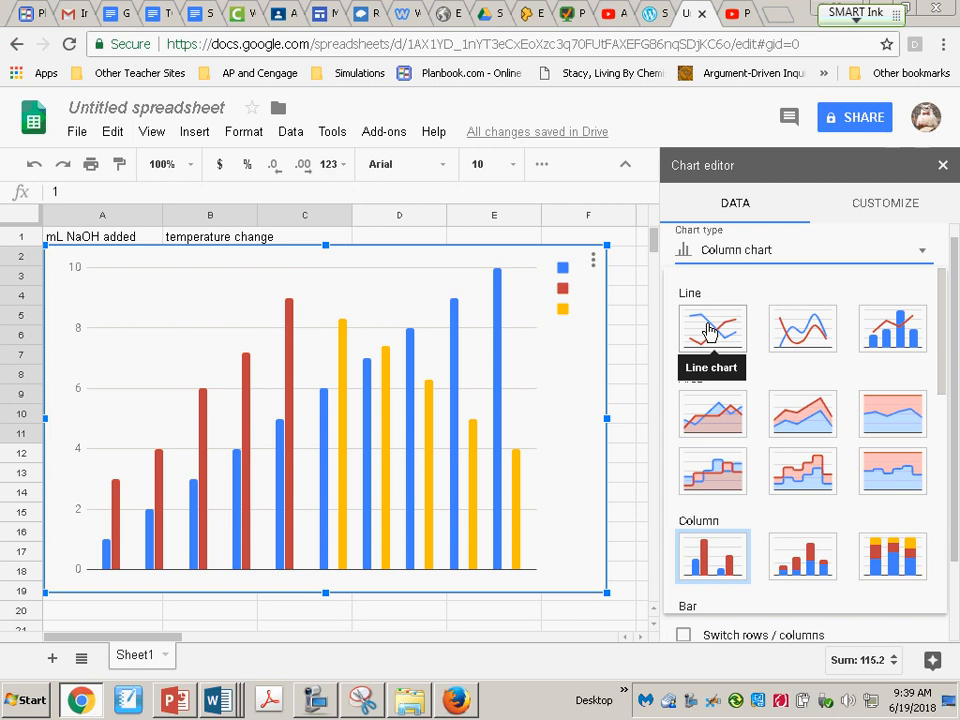
scroll(750, 418, "down", 3)
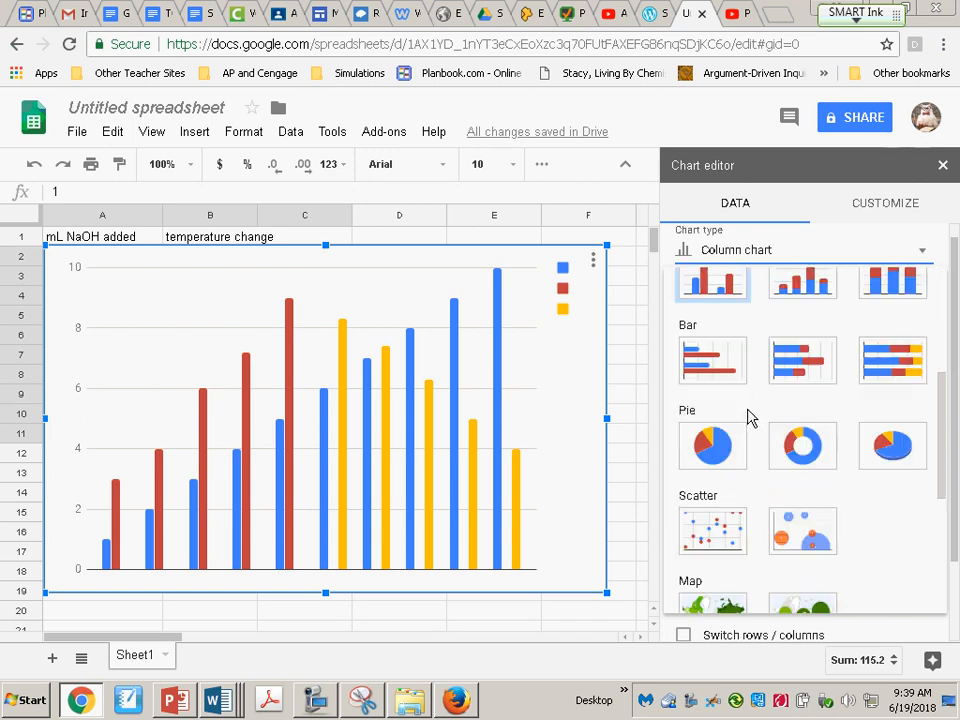
scroll(750, 418, "down", 2)
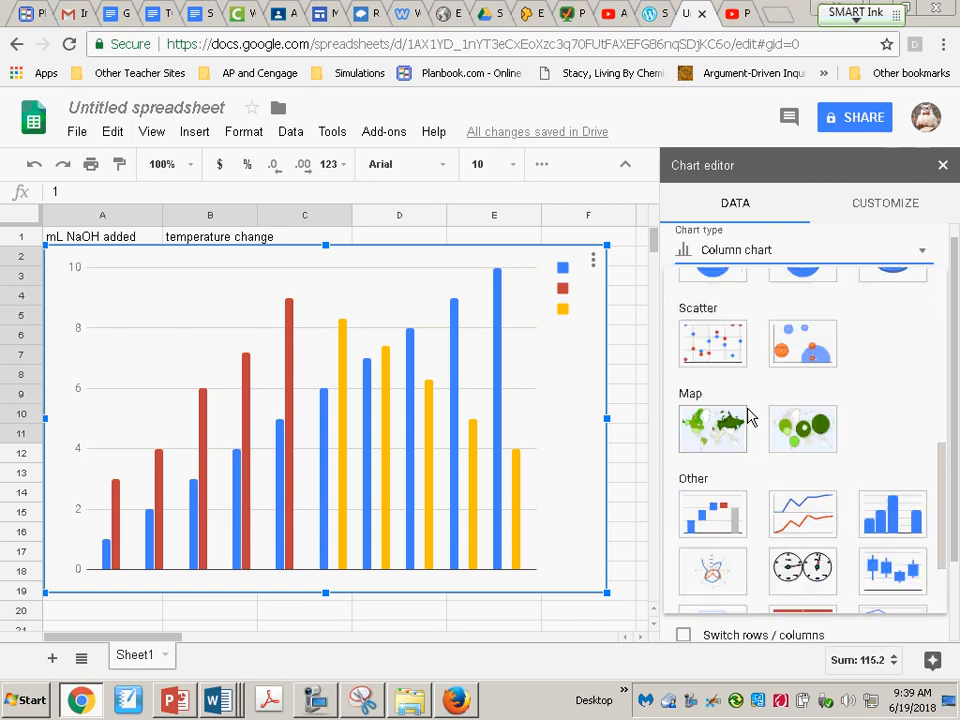
left_click(708, 346)
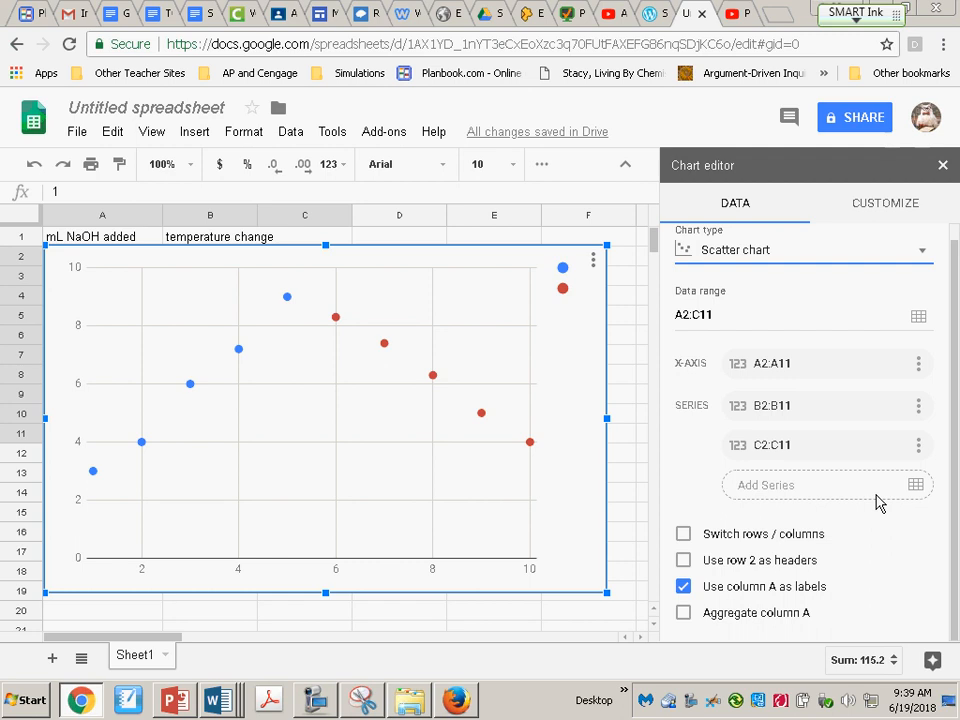
Step: Set the chart title to "Job Plot of Acid A and NaOH"
left_click(885, 212)
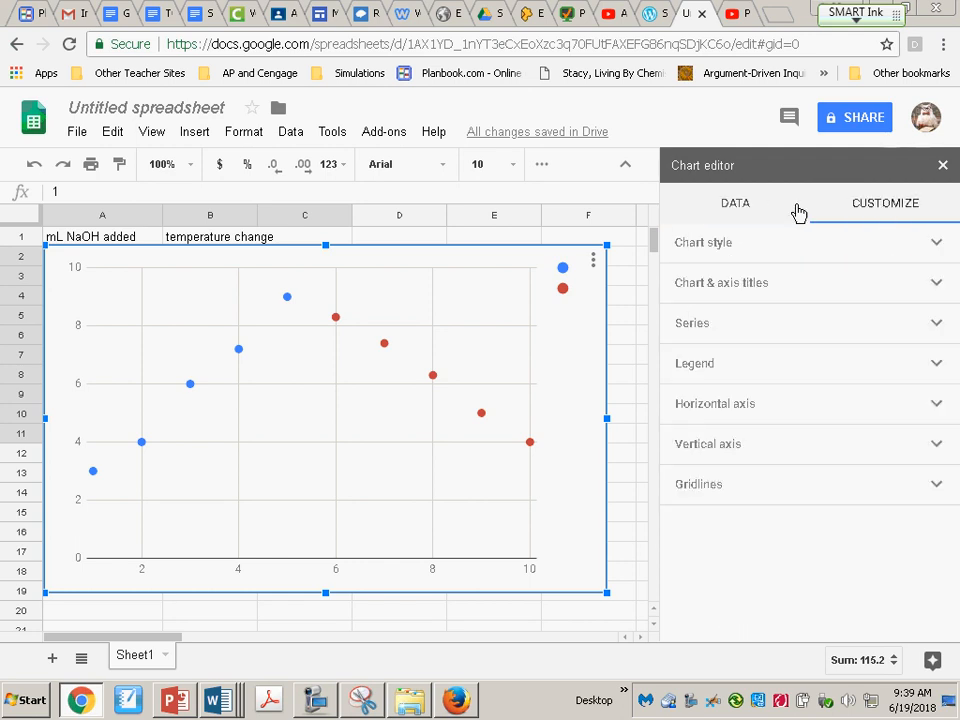
left_click(769, 290)
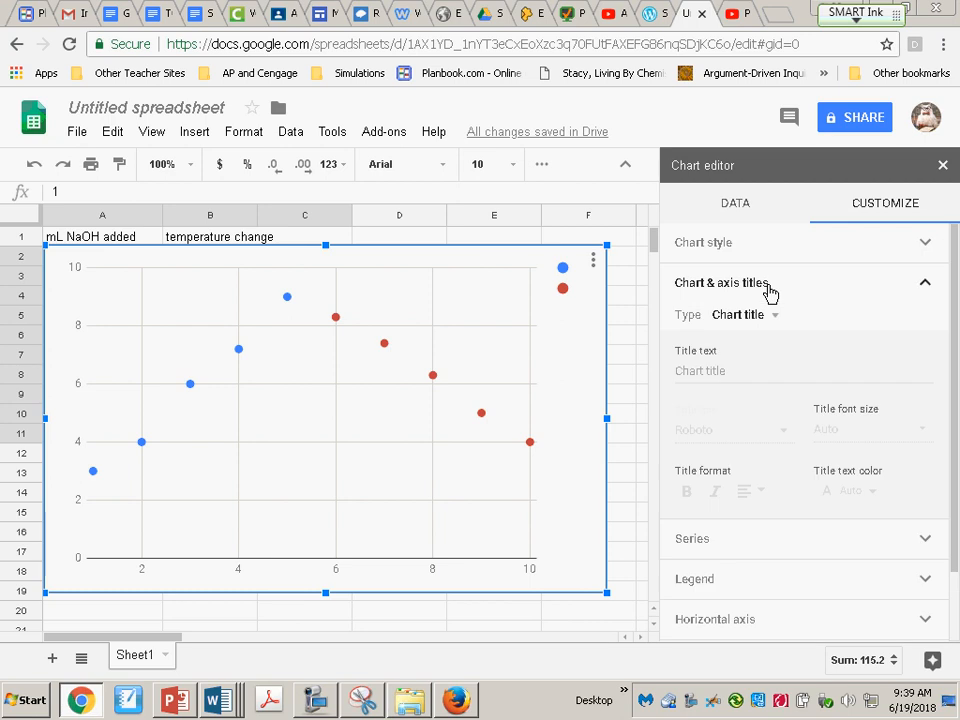
left_click(707, 370)
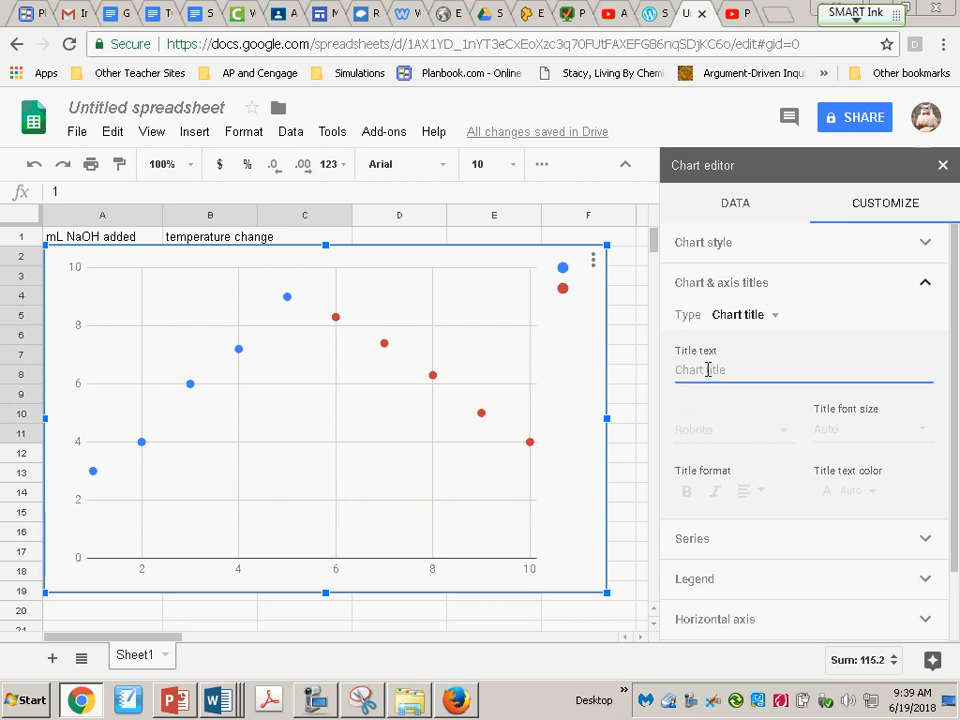
type("Job Pl")
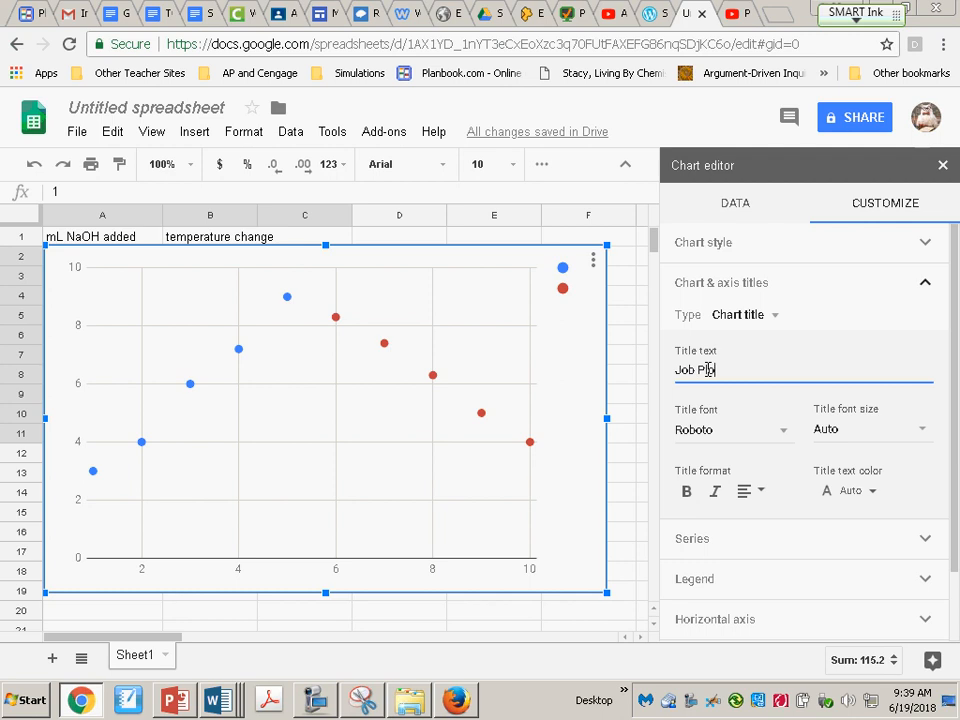
type("ot of Acid A and NaOH")
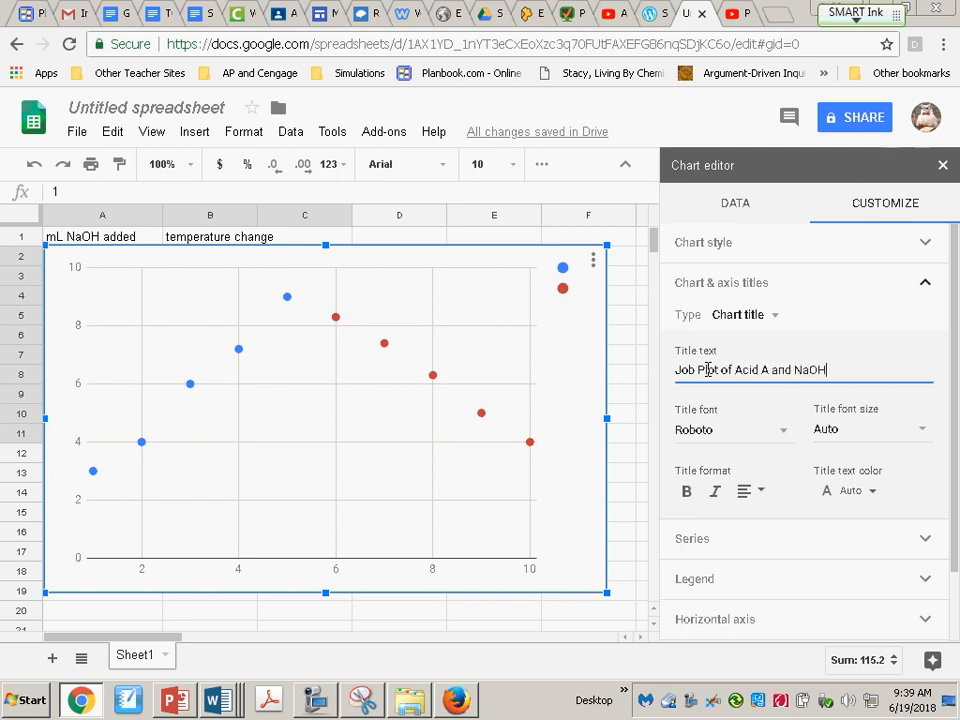
Step: Set the chart's horizontal axis title to "mL of NaOH added"
left_click(752, 318)
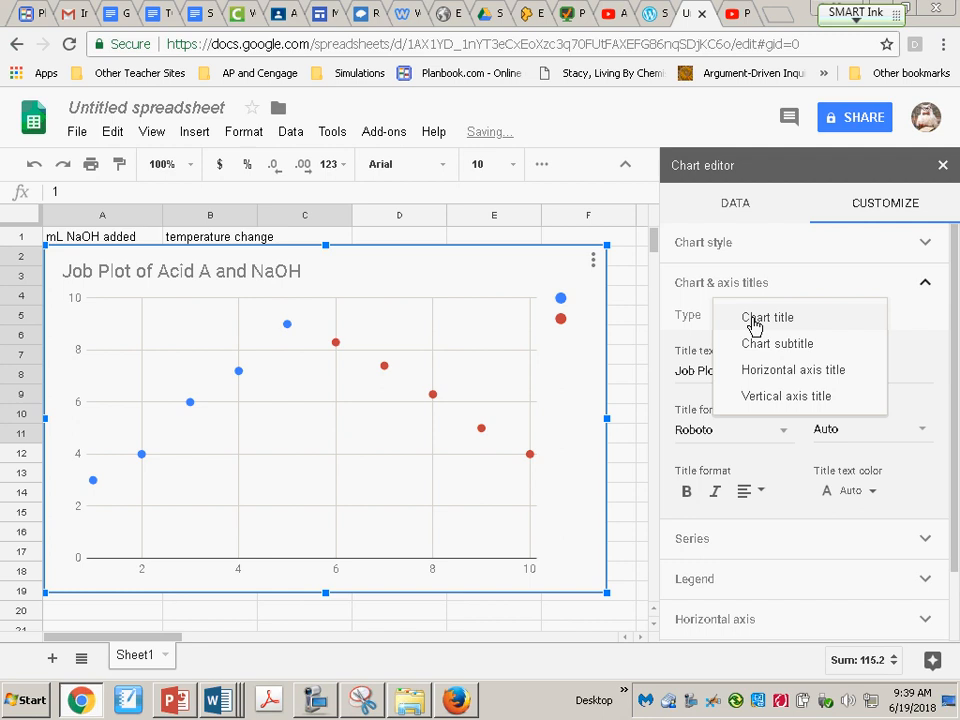
left_click(753, 374)
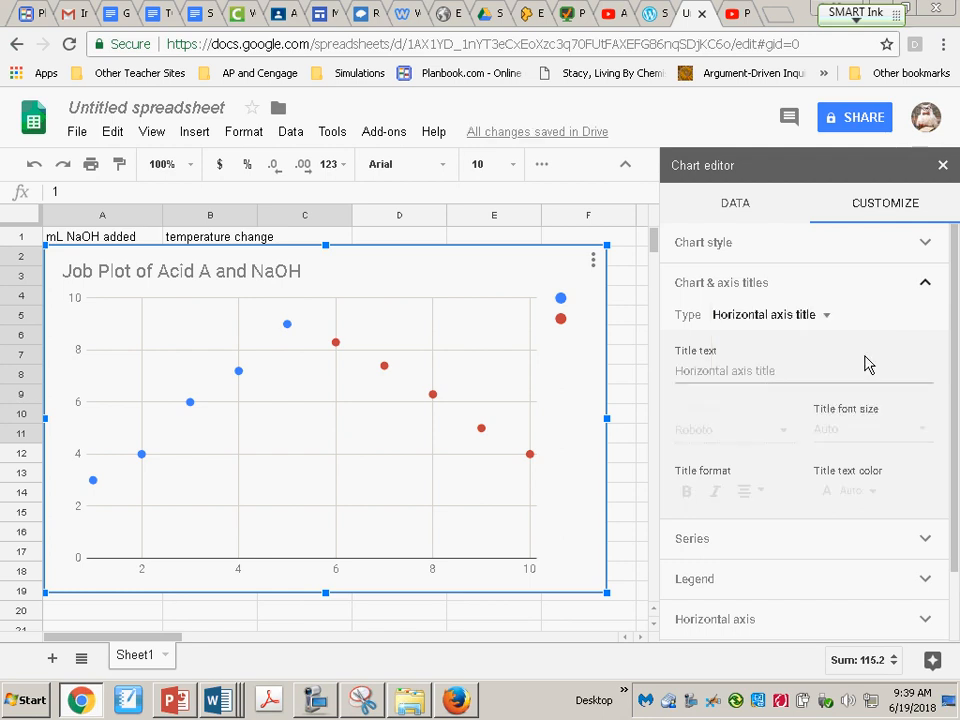
left_click(712, 371)
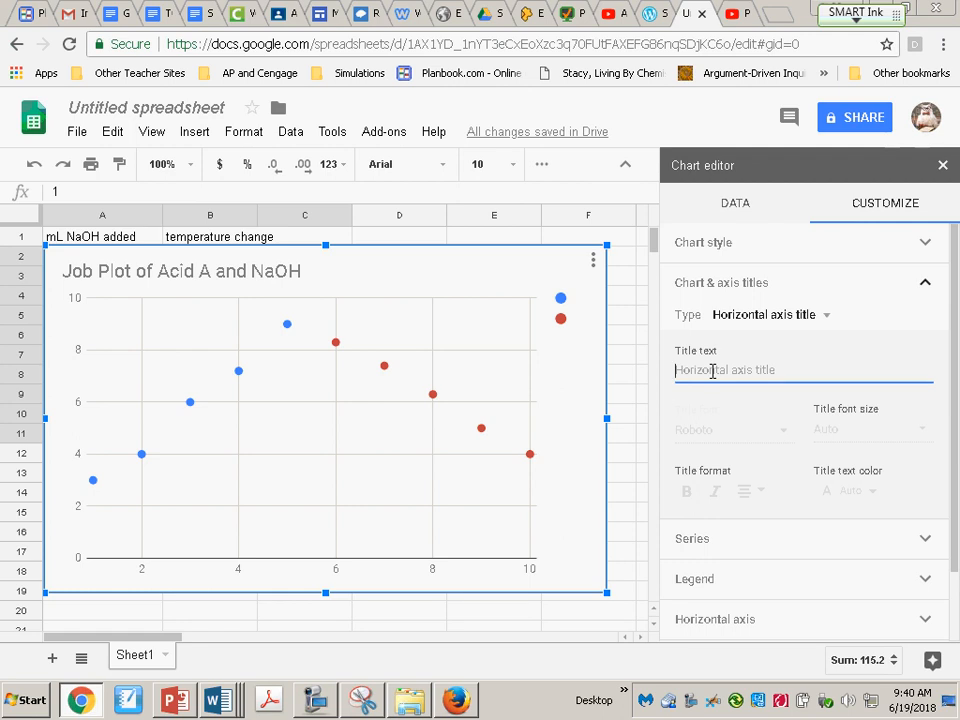
type("m,")
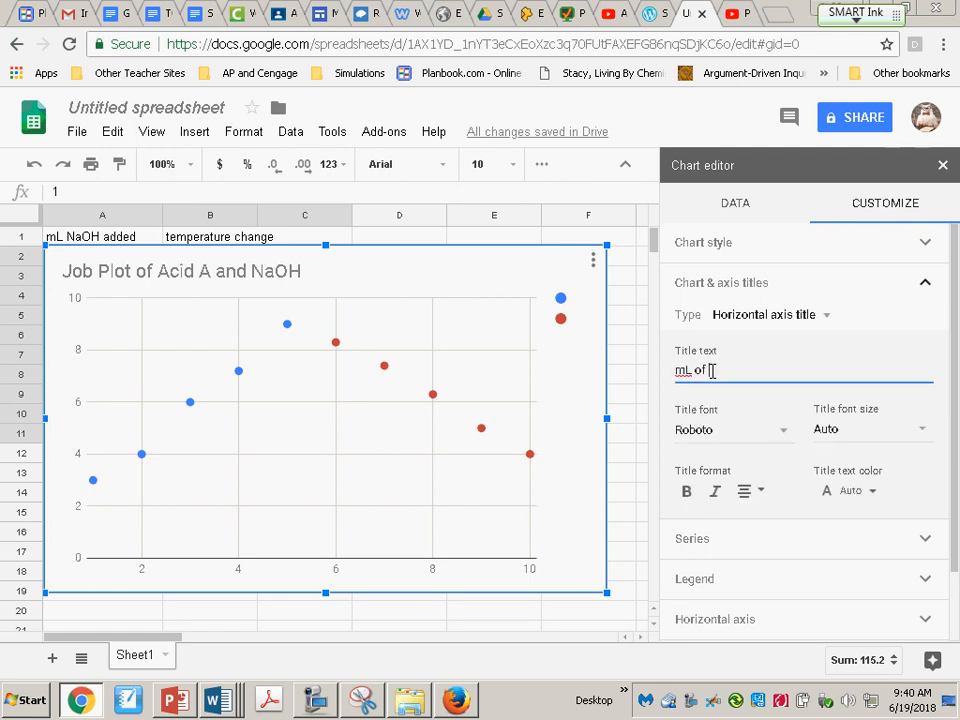
type(" of NaOH added")
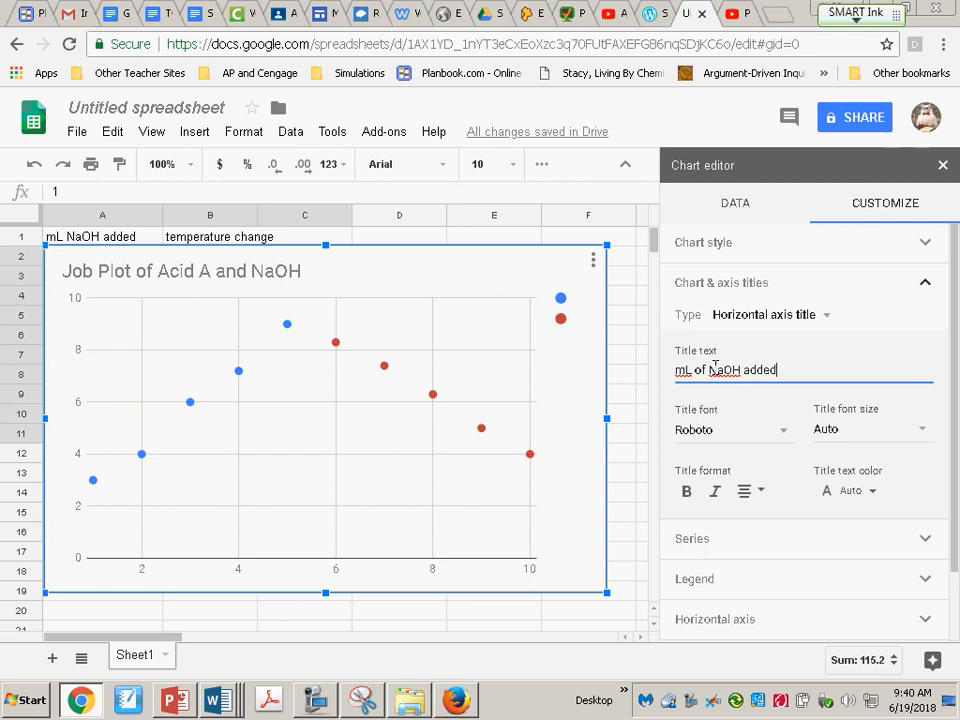
Step: Set the chart's vertical axis title to "Temperature change in degrees Celsius"
left_click(776, 318)
left_click(774, 356)
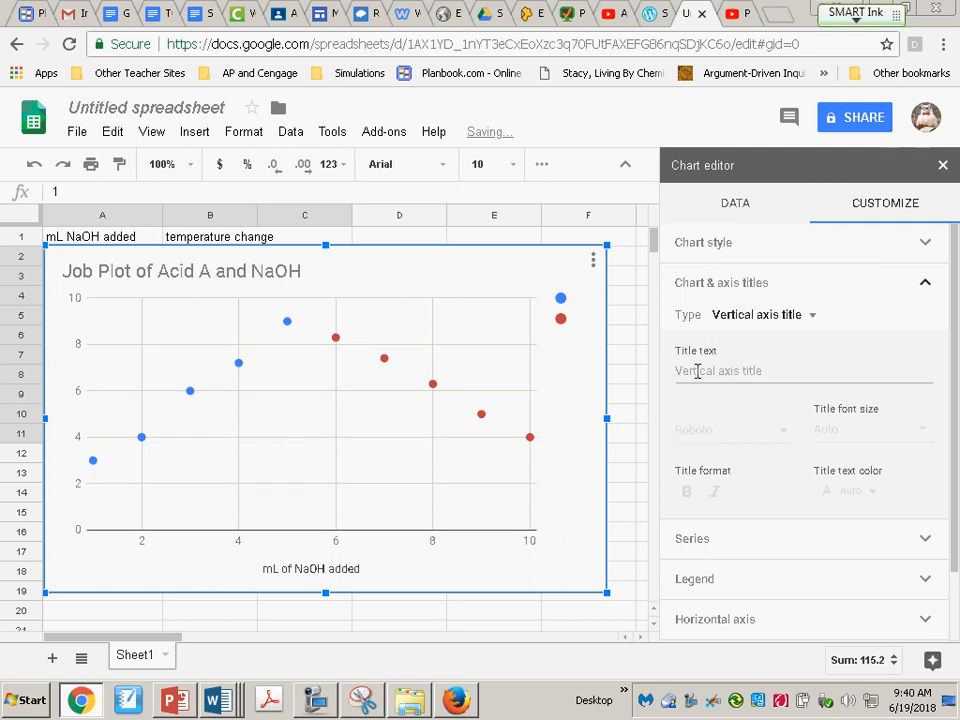
left_click(697, 371)
type("Tempera")
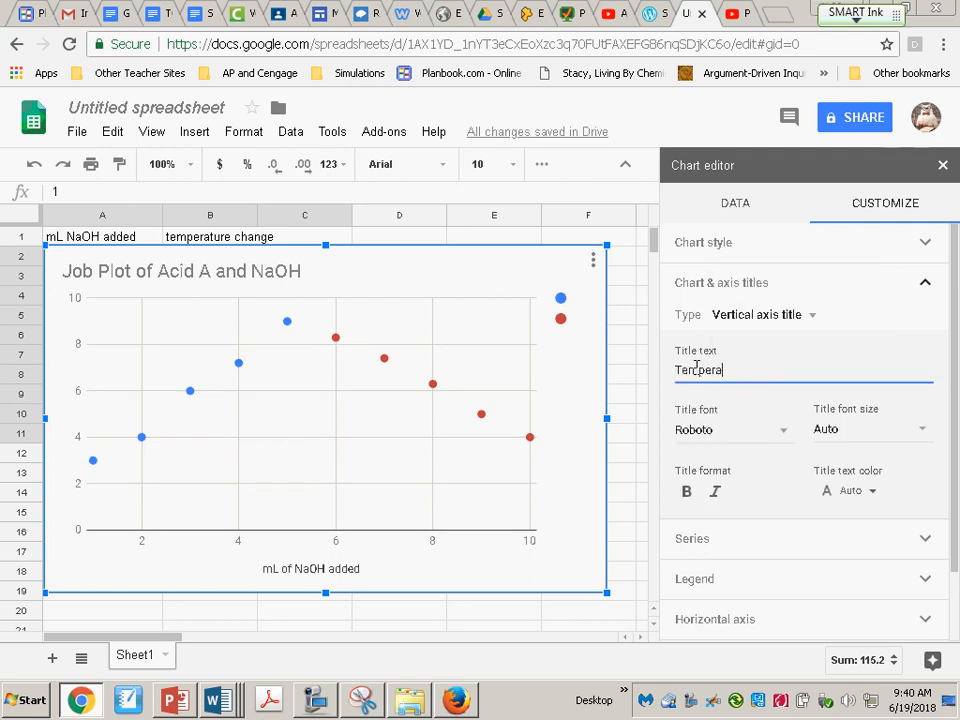
type("ture change inde")
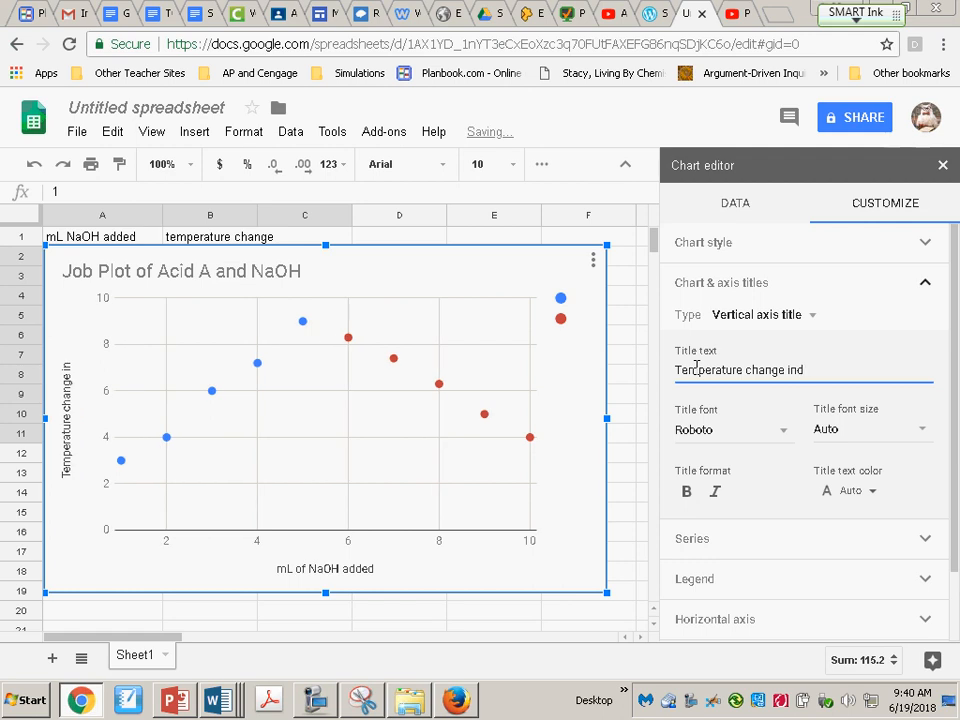
key("BackSpace")
type("degrees Celsius")
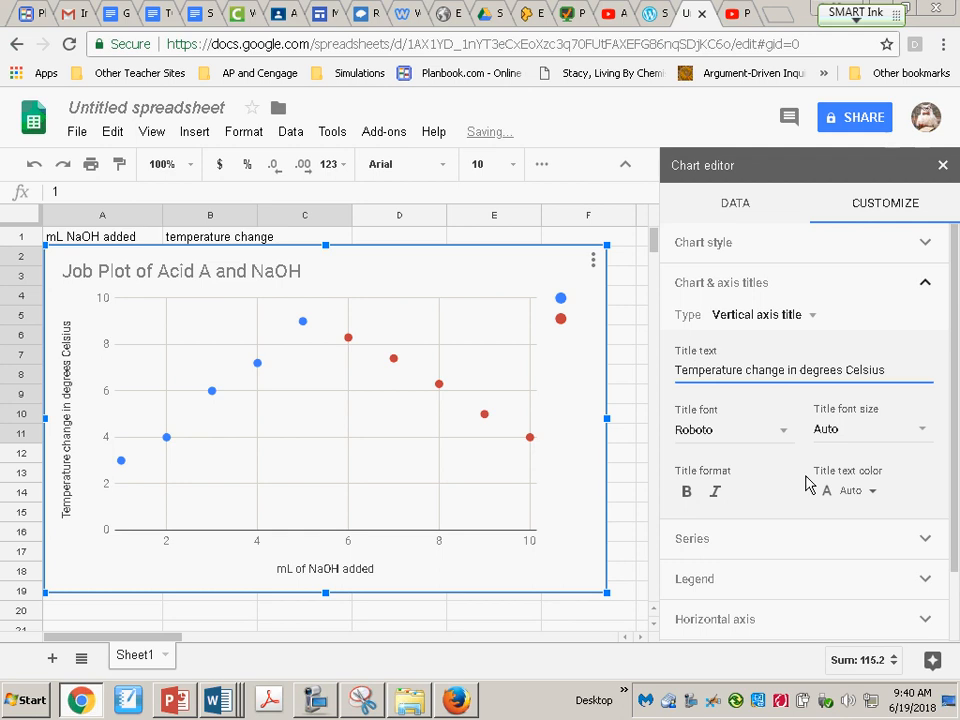
Step: Set the minor gridline count of the chart's vertical axis to 1
scroll(779, 531, "down", 2)
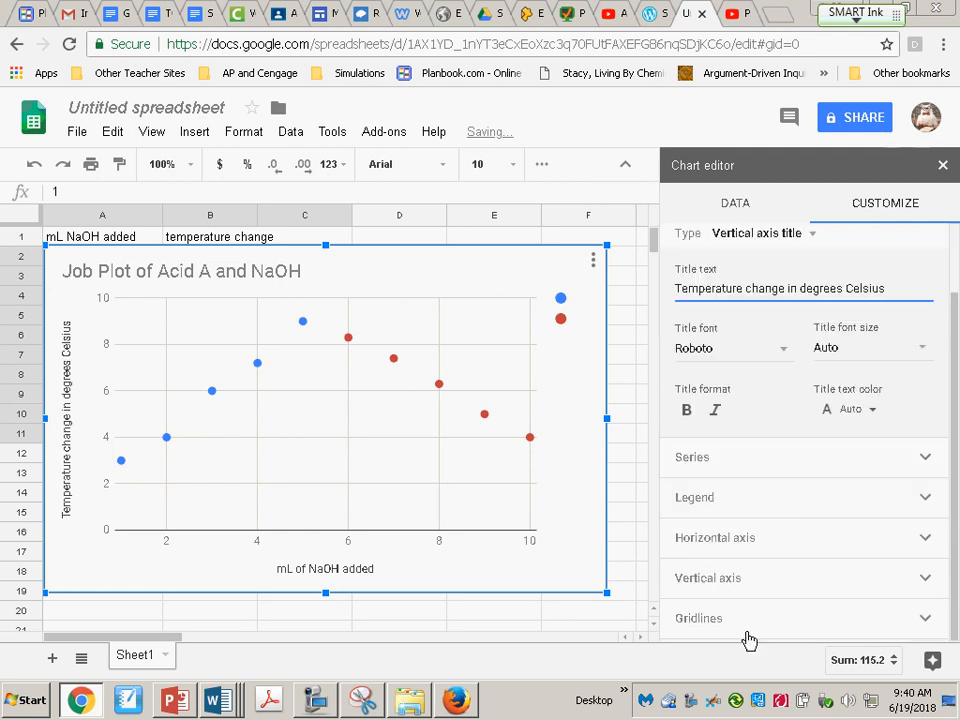
left_click(722, 620)
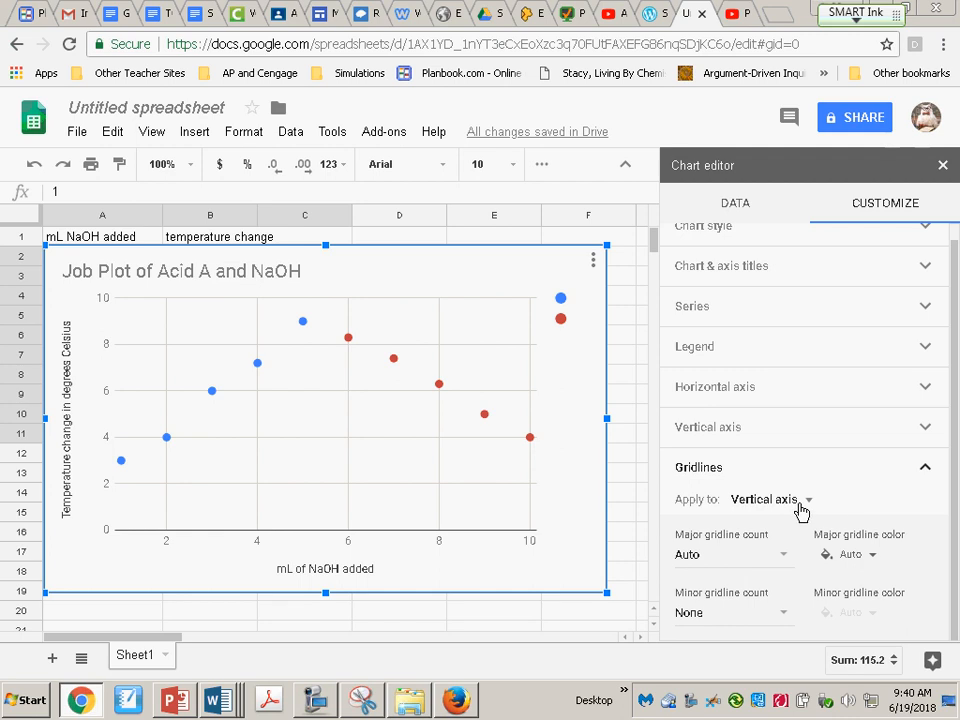
left_click(787, 508)
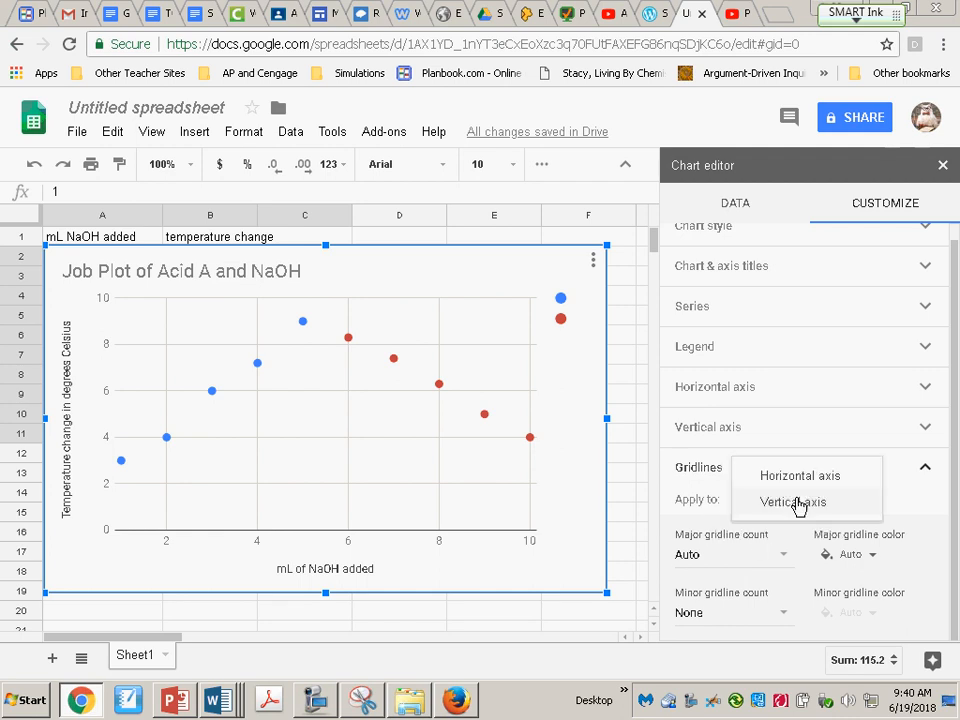
left_click(795, 505)
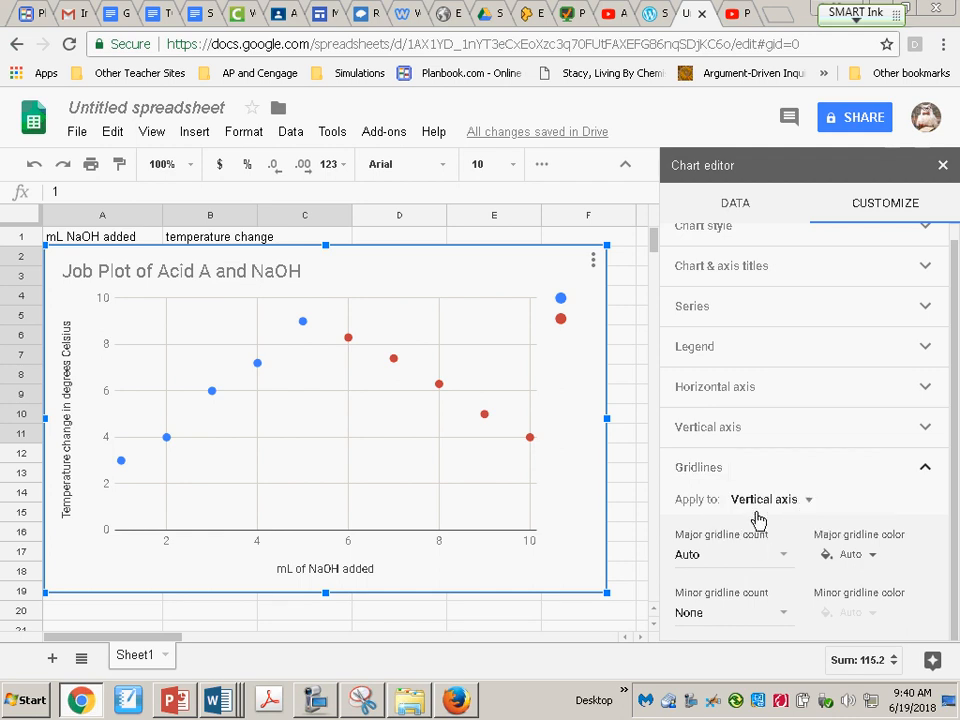
left_click(782, 615)
left_click(707, 348)
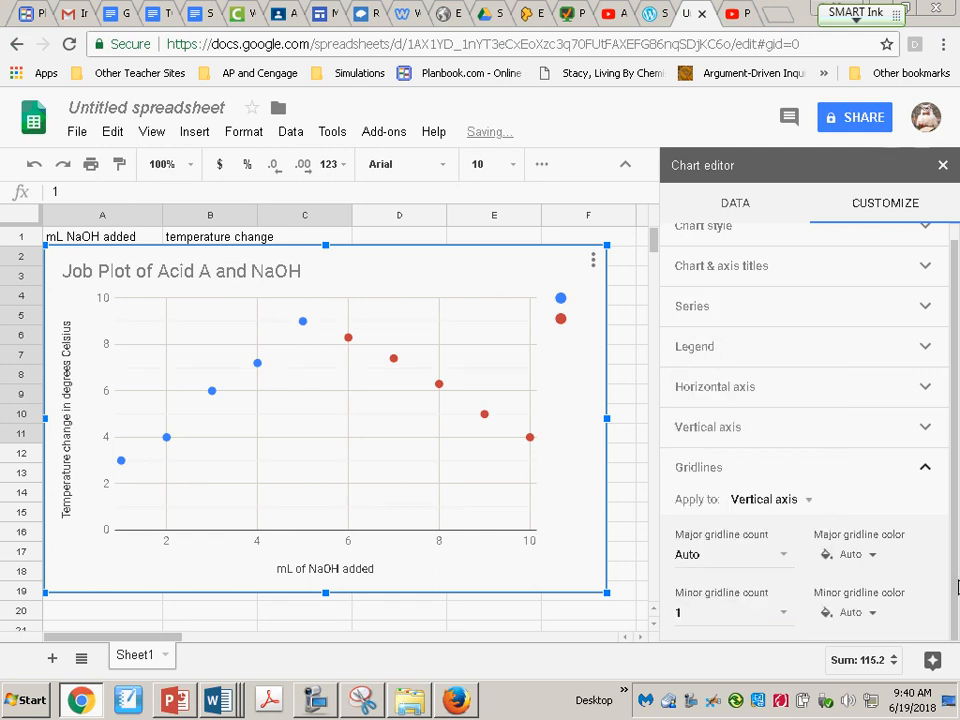
Step: Set the minor gridline count of the chart's horizontal axis to 1
left_click(806, 503)
left_click(806, 485)
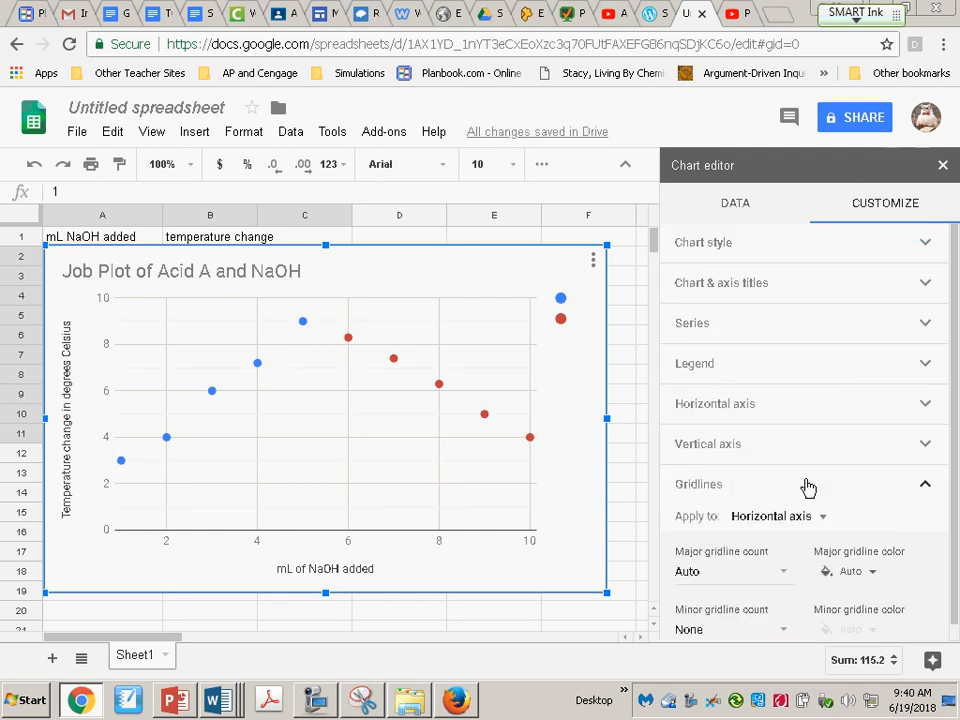
scroll(785, 600, "down", 1)
left_click(786, 620)
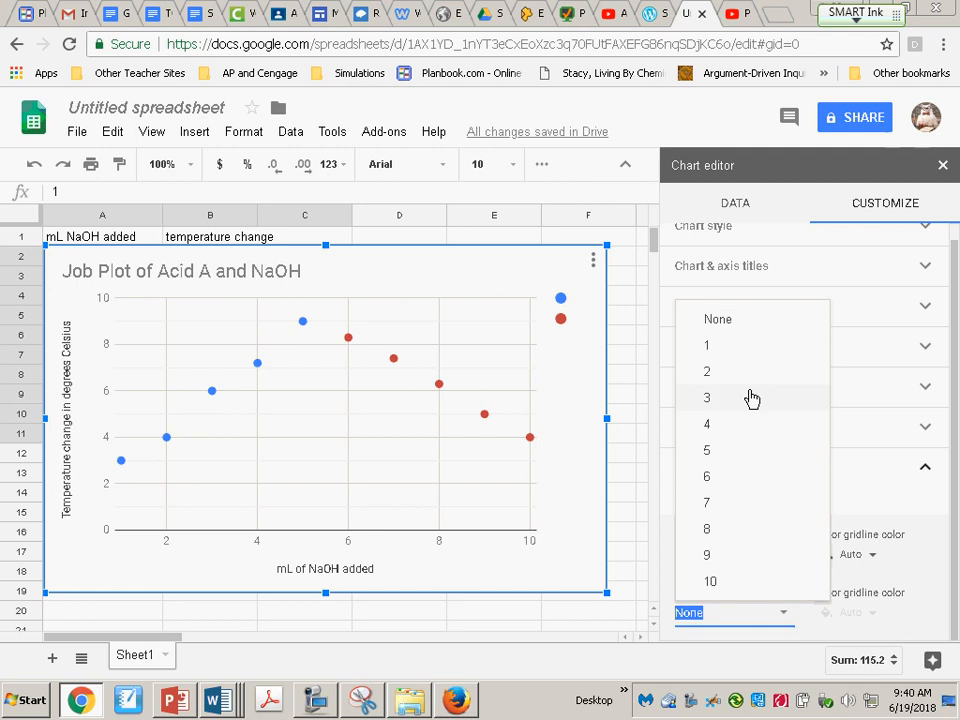
left_click(750, 352)
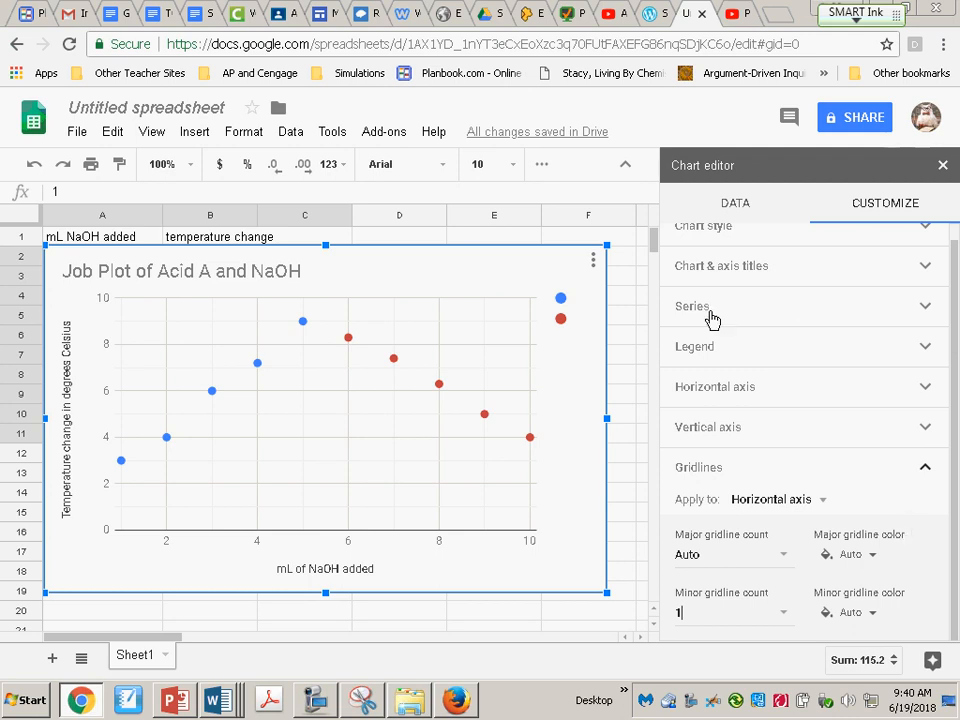
Step: Add a trendline to all series of the scatter chart
left_click(677, 314)
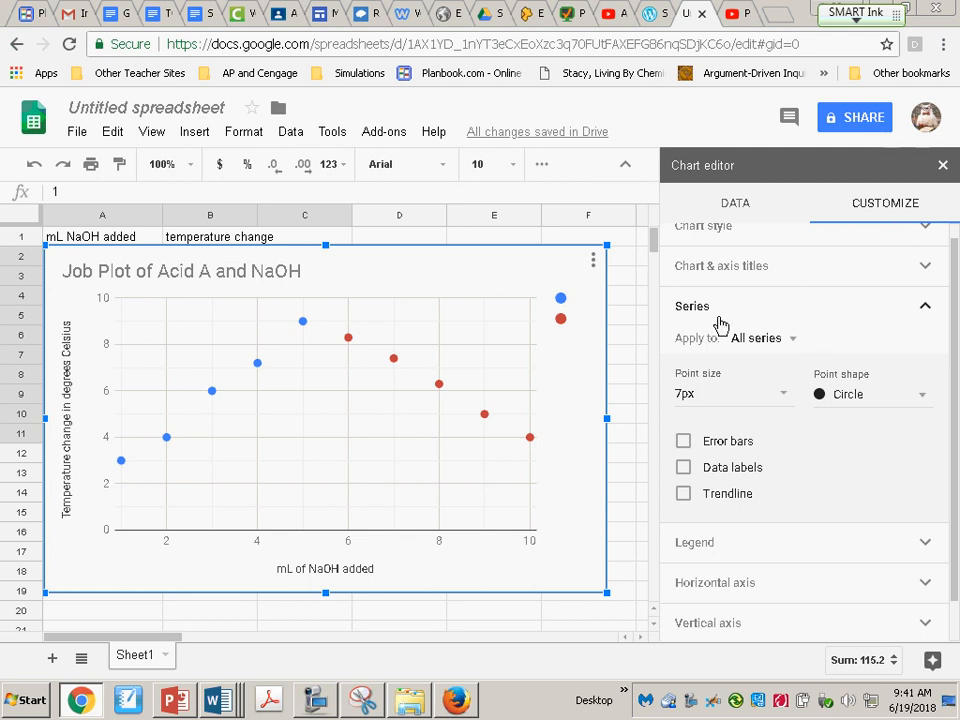
left_click(684, 494)
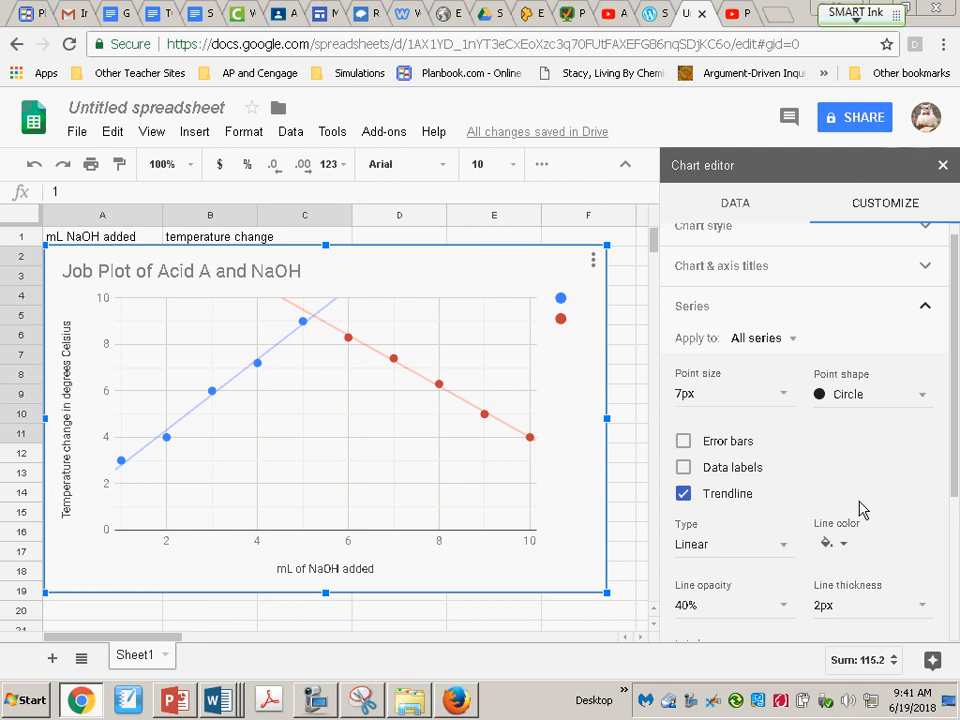
Step: Label the trendlines of all series with their equations
scroll(862, 510, "down", 1)
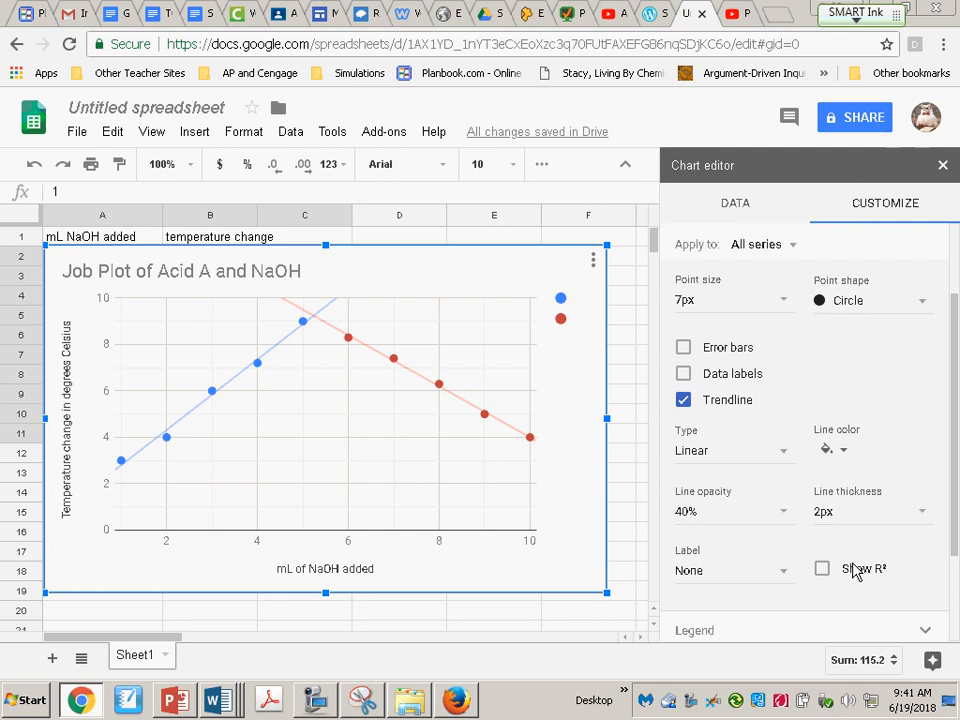
left_click(782, 580)
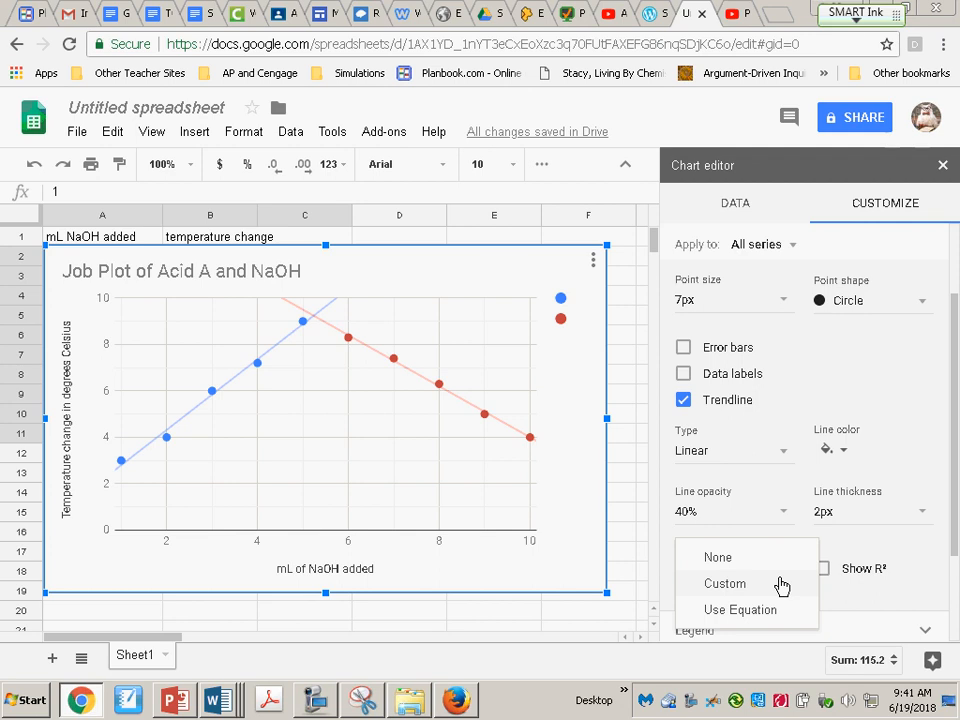
left_click(776, 612)
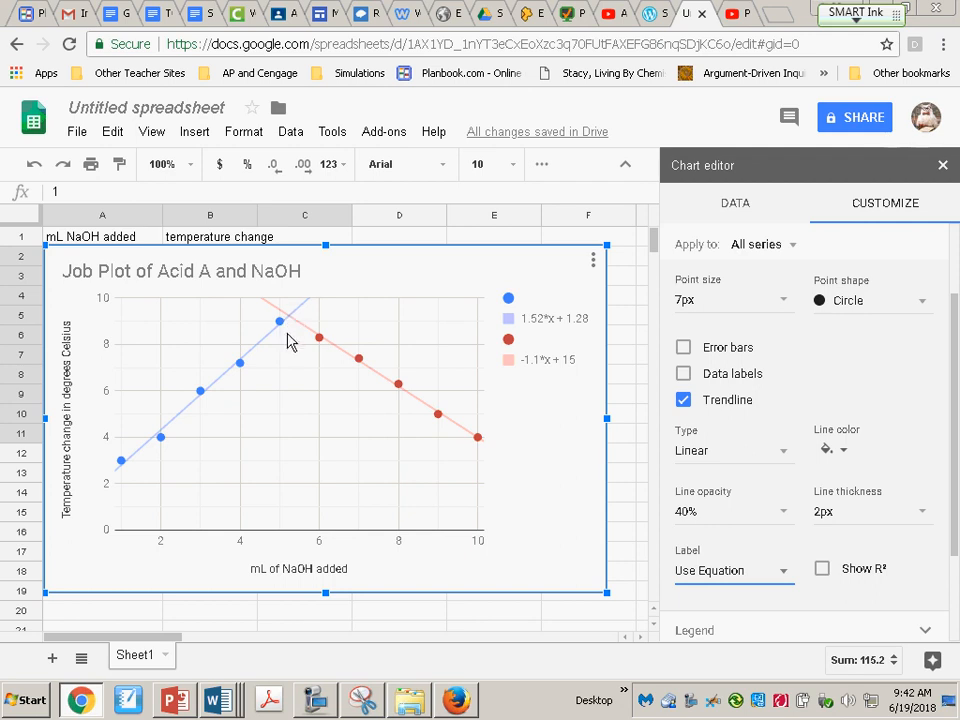
Step: Move the Job plot chart below the data table, starting around row 13, to uncover the data
mouse_move(279, 325)
left_click(379, 272)
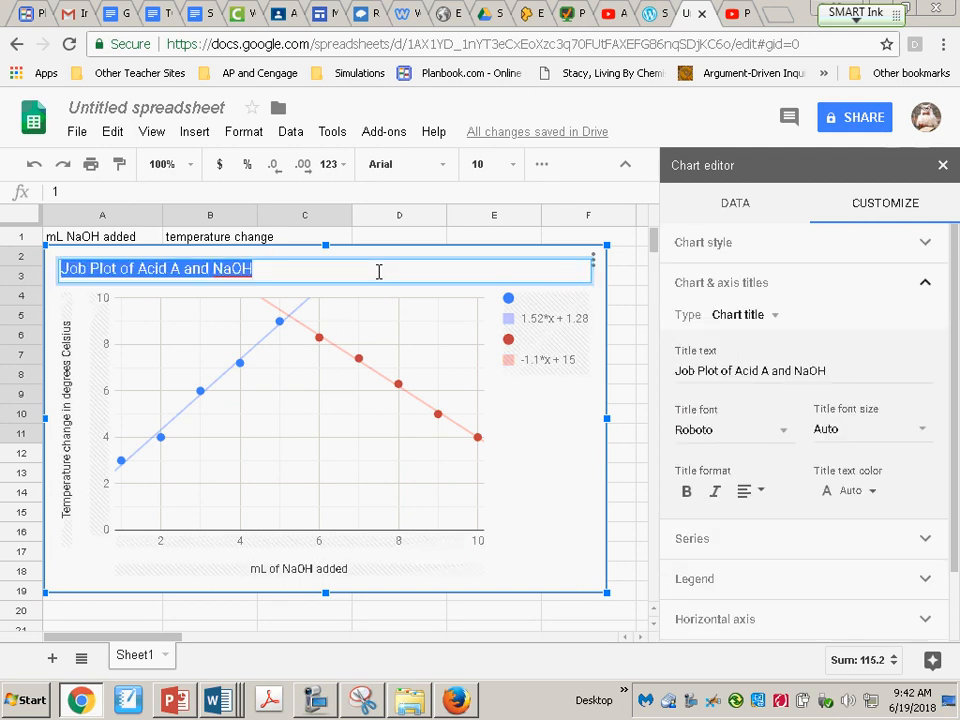
left_click(575, 463)
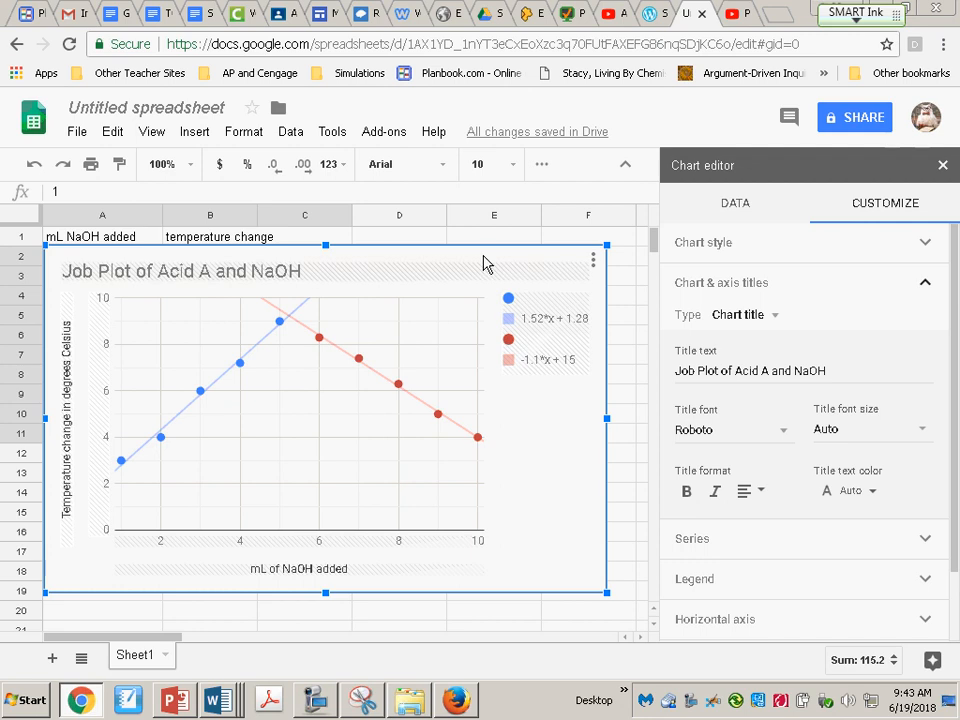
left_click_drag(489, 261, 471, 479)
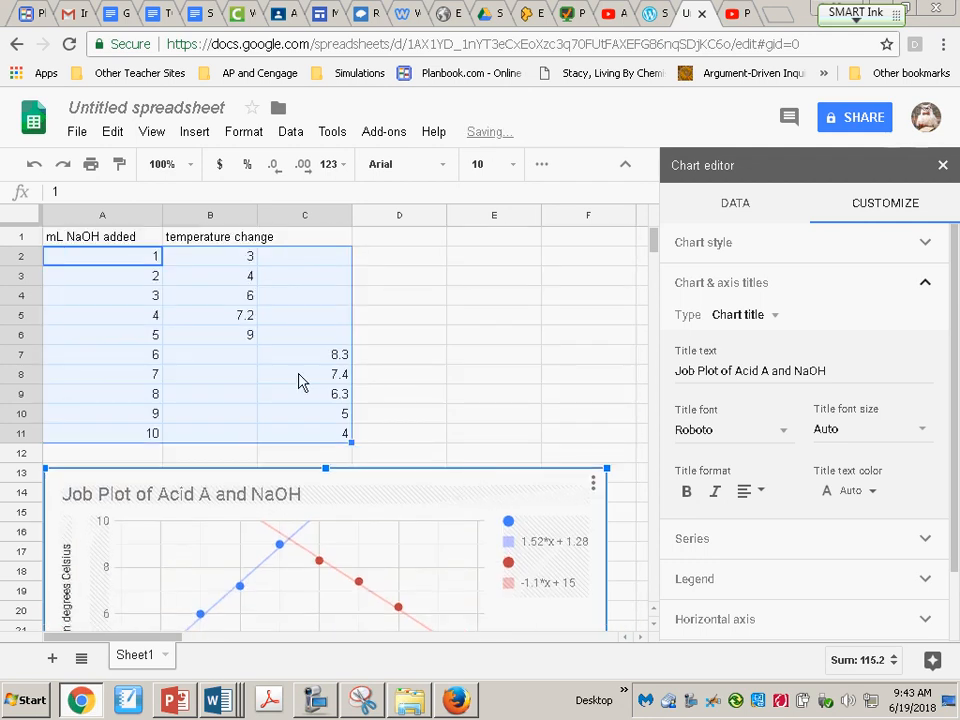
Step: Select the temperature change values in B2:C11 and move the chart beside the data table, over columns D to I
left_click(327, 295)
left_click(226, 260)
left_click_drag(245, 280, 332, 437)
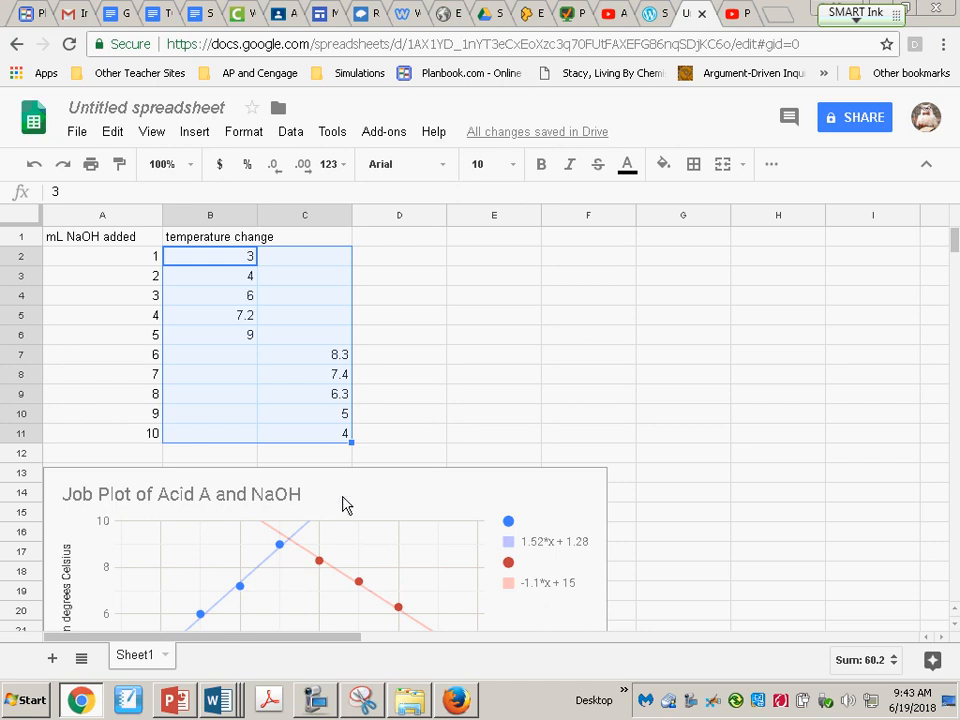
left_click(411, 508)
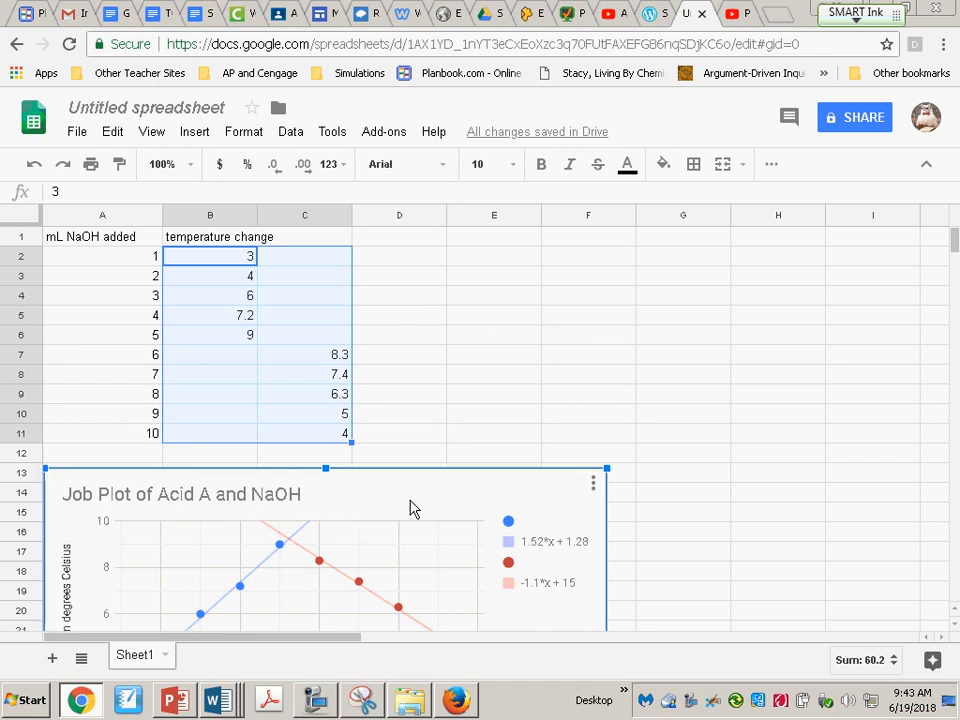
left_click_drag(411, 508, 709, 264)
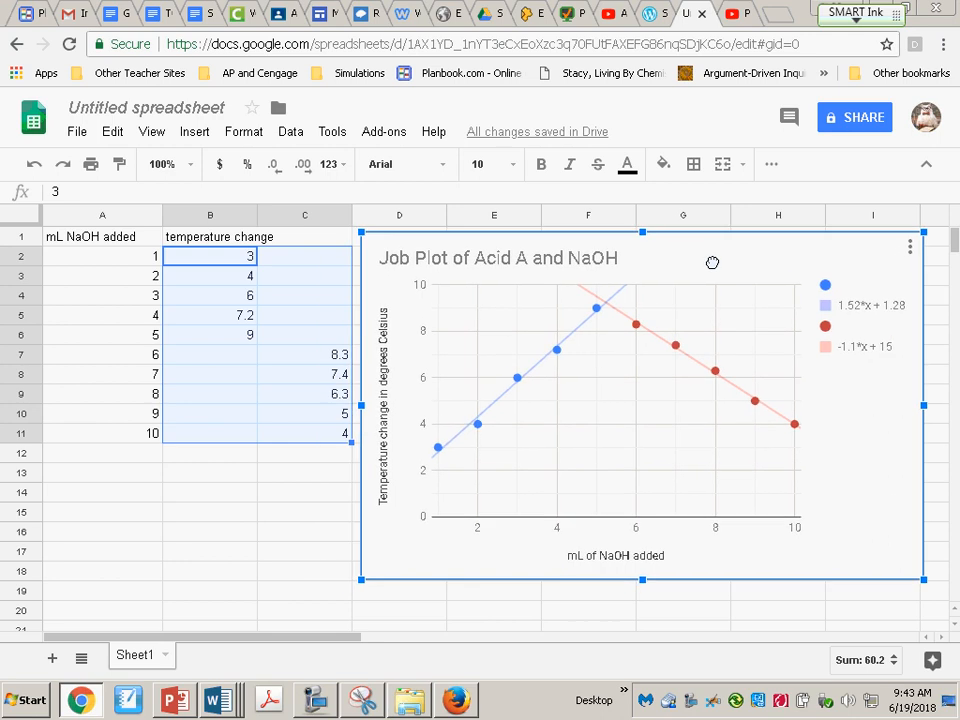